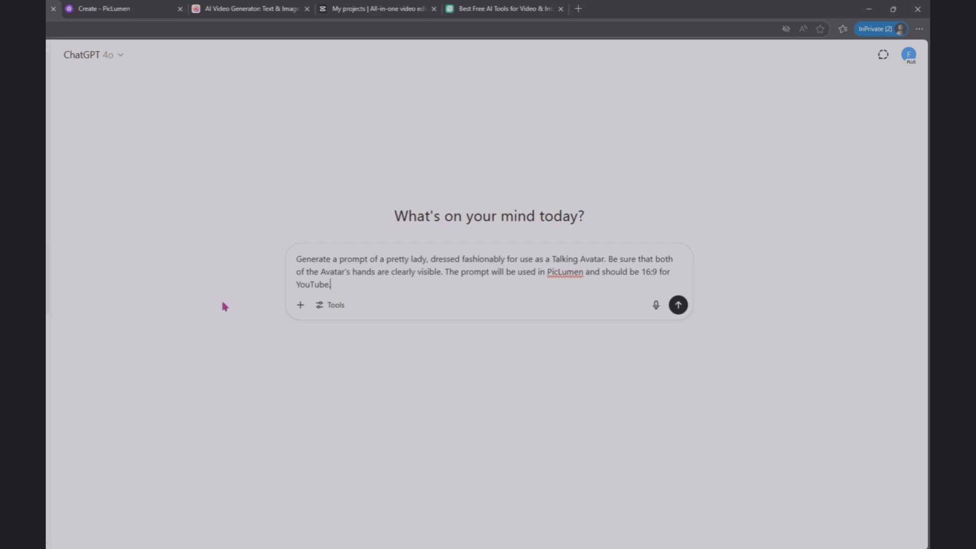
Submit the written talking-avatar request to ChatGPT and copy the full prompt paragraph from its answer.
click(685, 313)
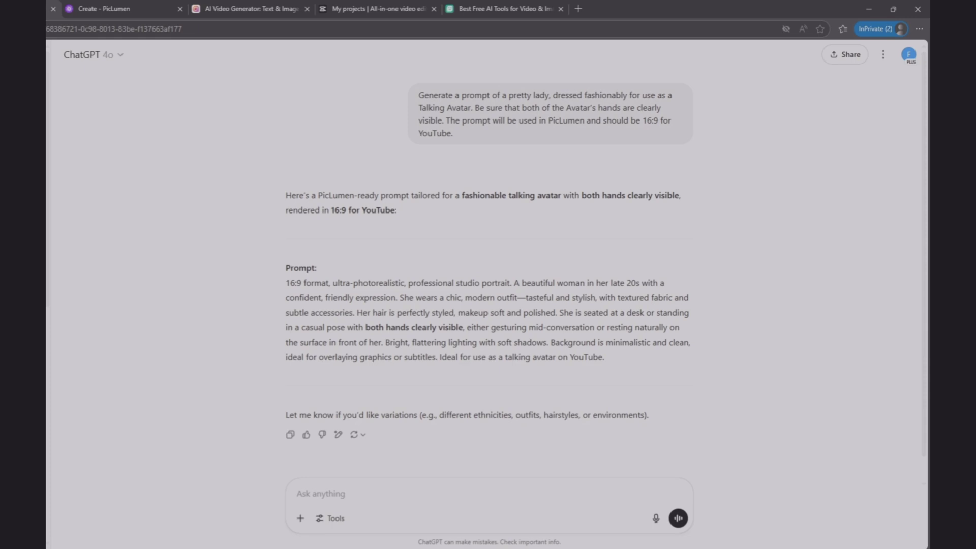
drag(606, 358, 280, 283)
key(ctrl+c)
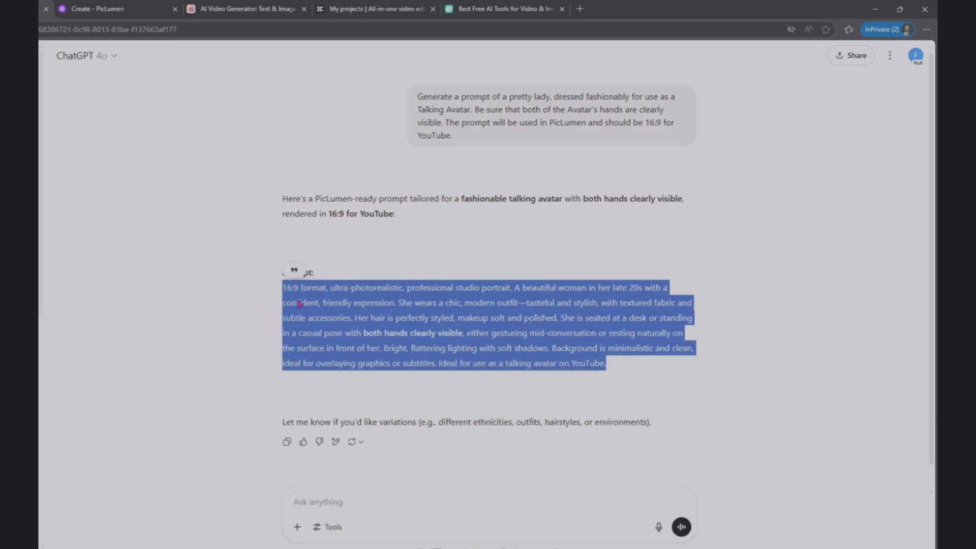
right_click(300, 303)
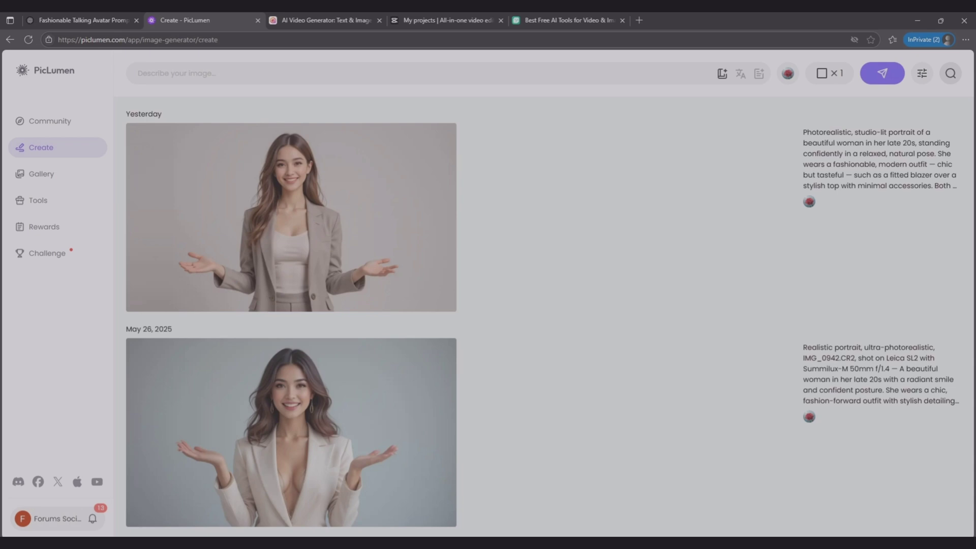
In PicLumen, generate one image from the copied avatar prompt with a 16:9 aspect ratio.
click(264, 79)
key(ctrl+v)
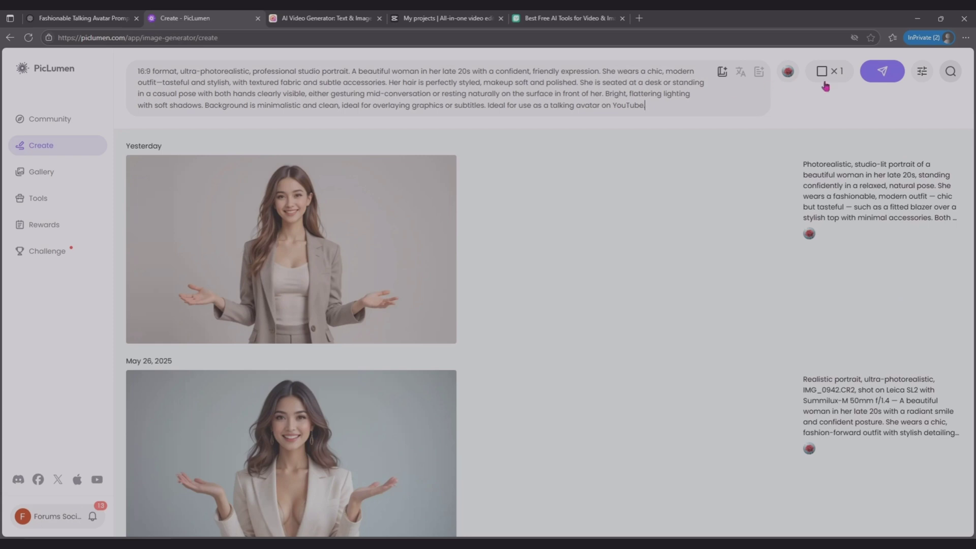
click(844, 82)
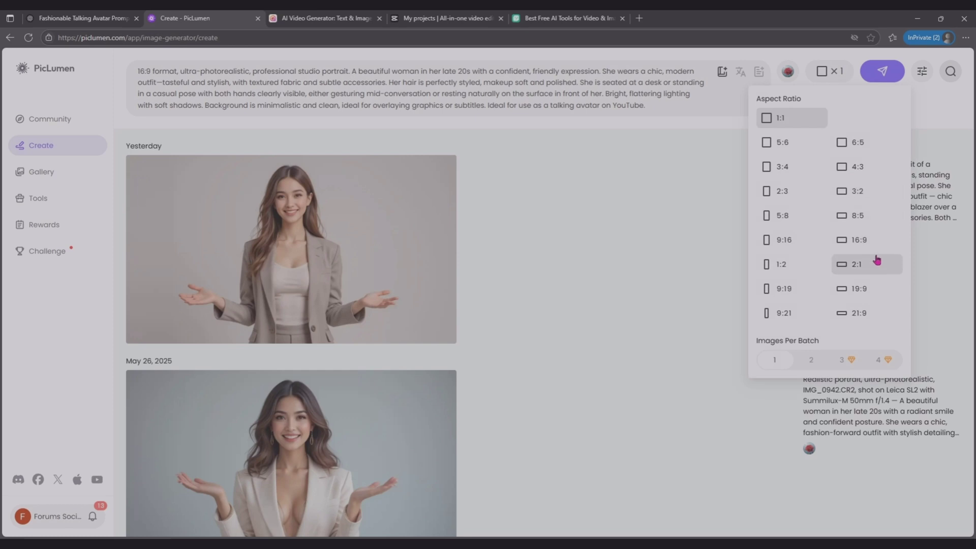
click(857, 239)
click(817, 71)
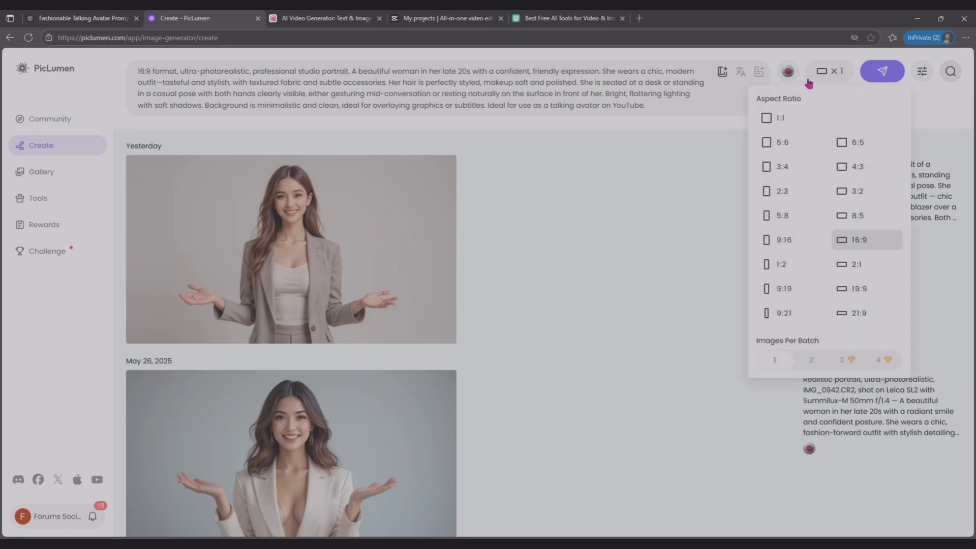
click(774, 362)
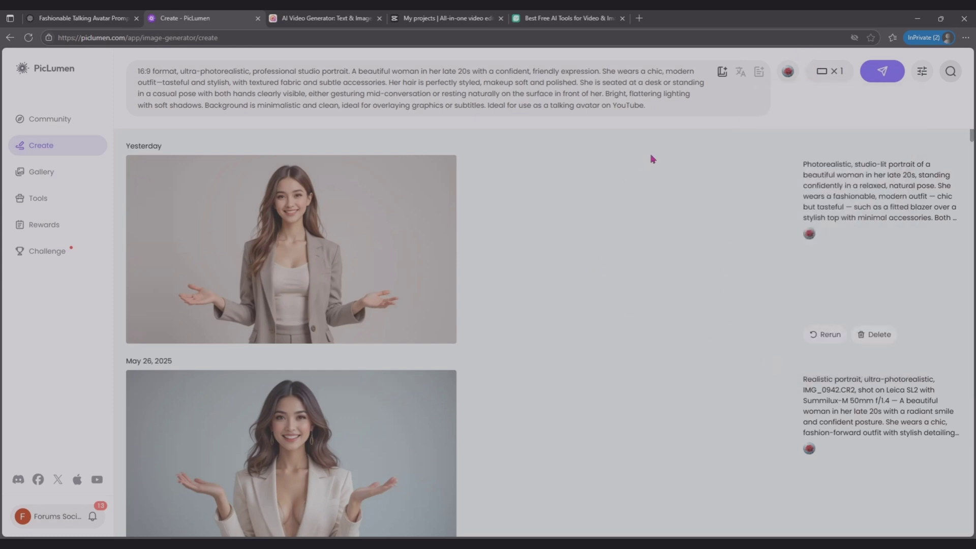
click(882, 75)
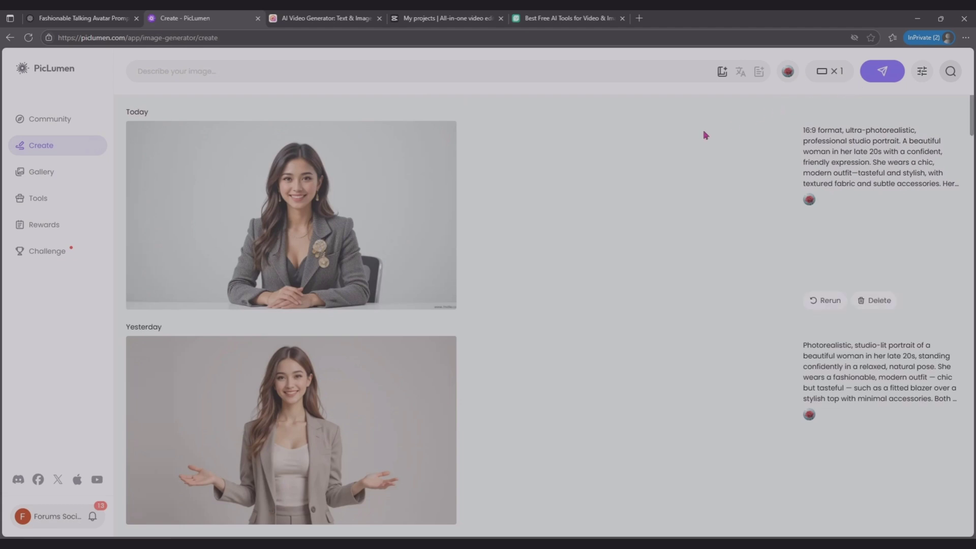
Download yesterday's PicLumen image of the woman with open hands and upload it to Hailuo AI's Image to Video creator.
scroll(638, 157, down, 2)
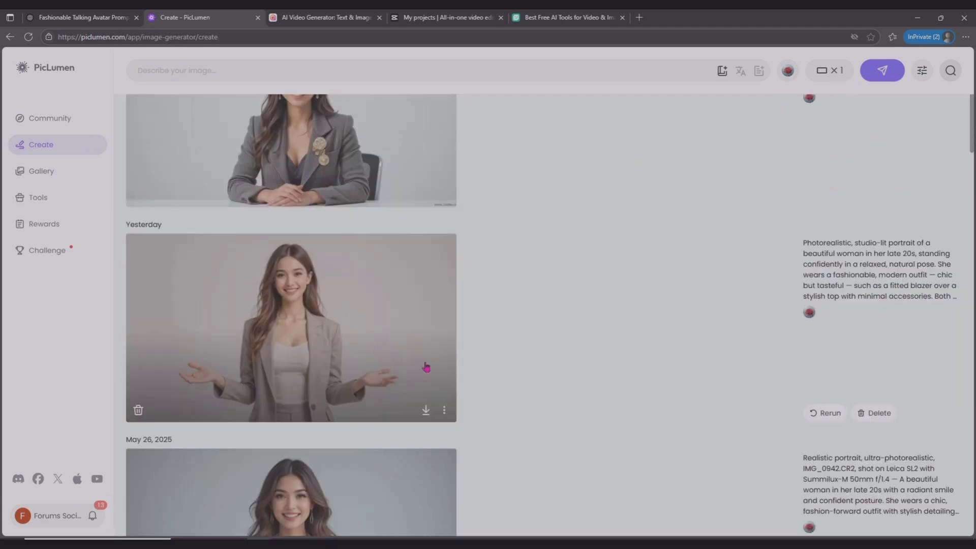
click(427, 413)
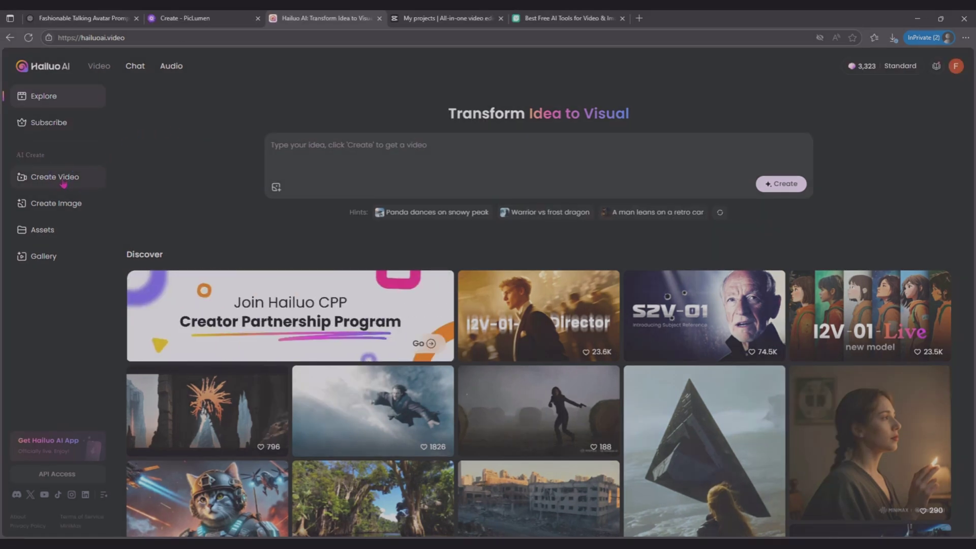
click(63, 181)
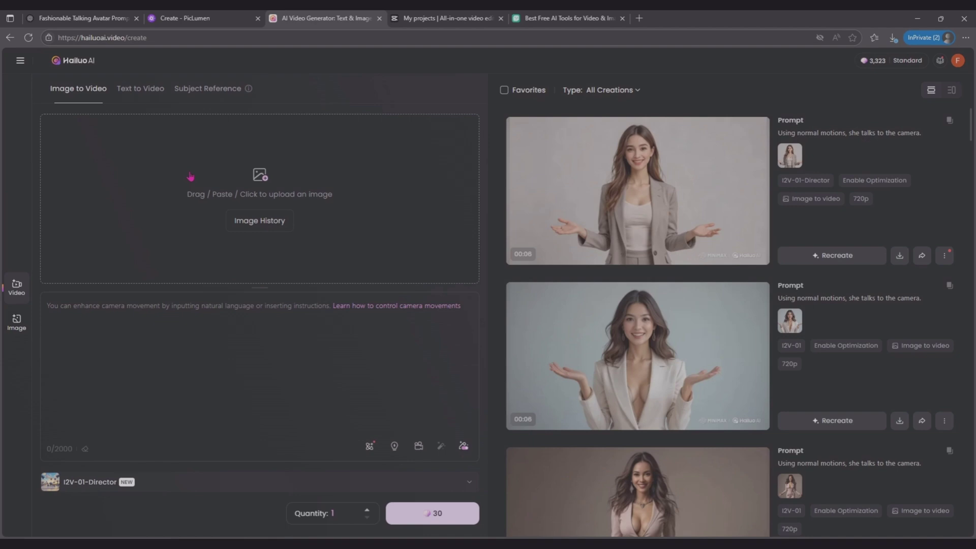
drag(190, 177, 239, 180)
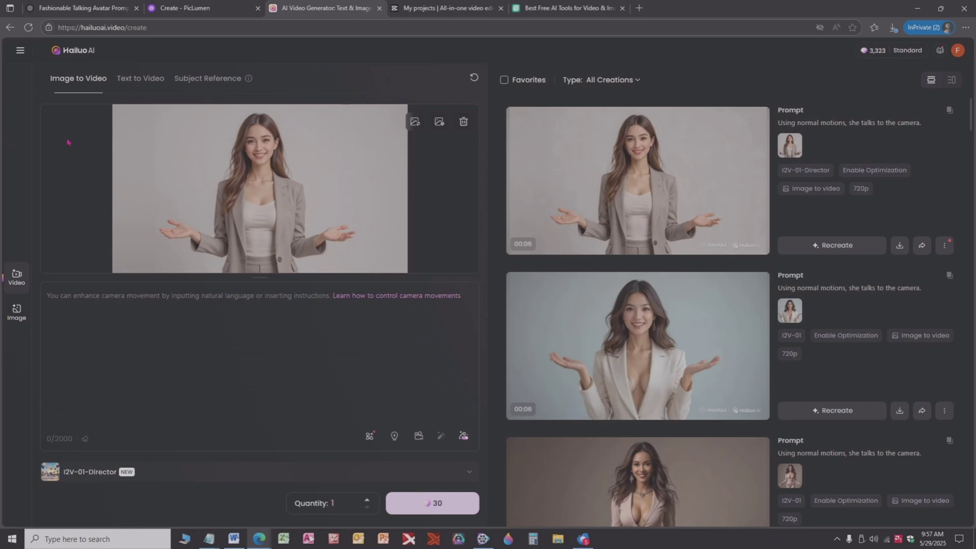
Enter the video prompt "She is looking straight into the camera, talking and expressing gently with both hands.".
mouse_move(620, 188)
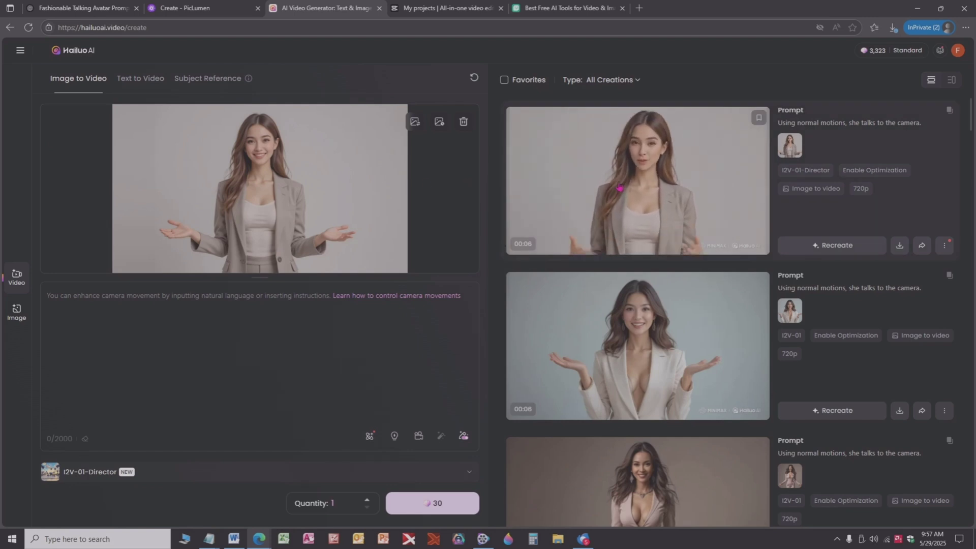
click(107, 311)
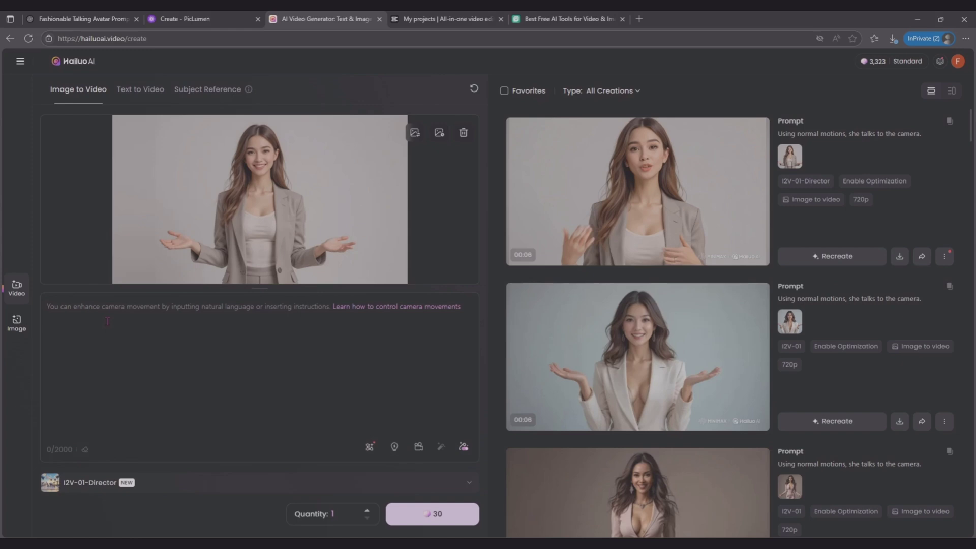
text(She is looking straight into the camera, talking and expressing gently with both hands.)
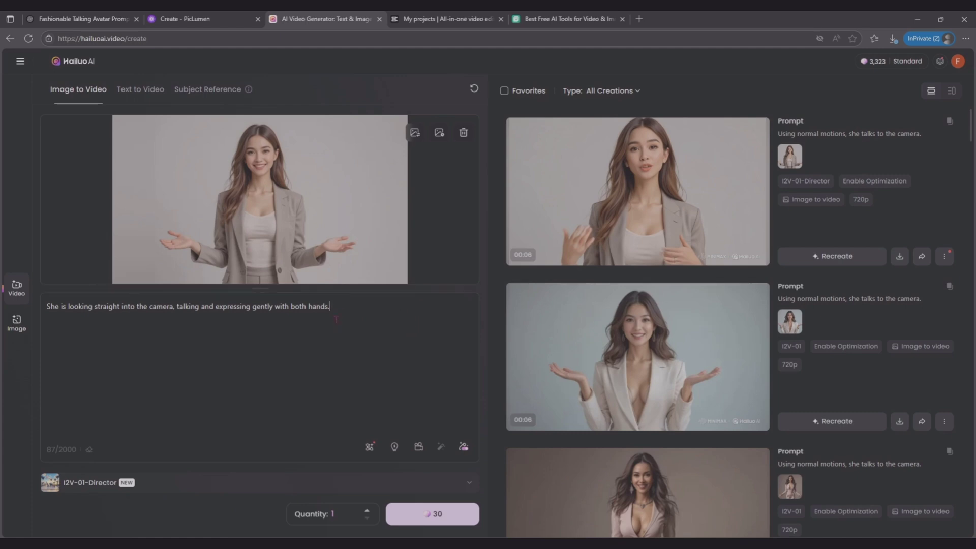
Switch the video model to I2V-01 and generate one video from the uploaded image and prompt.
click(103, 492)
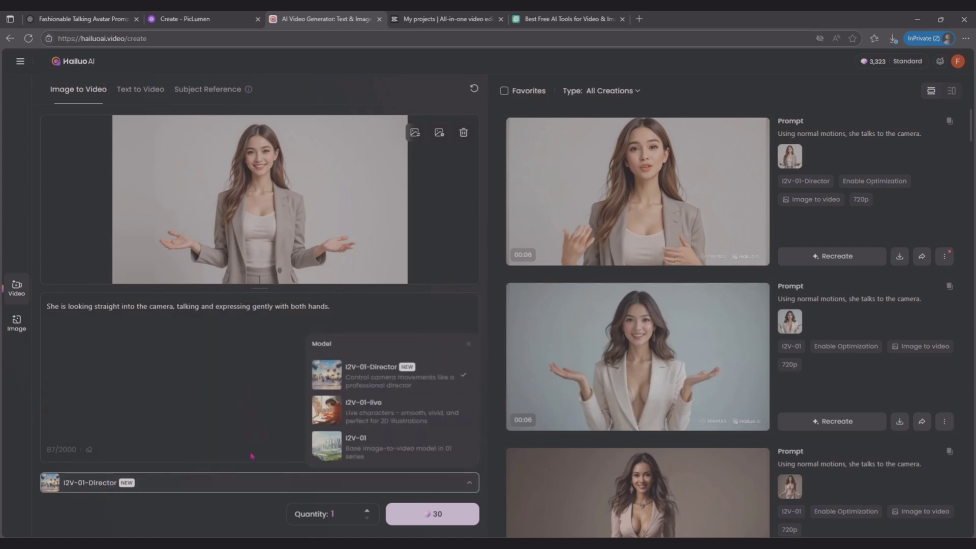
click(353, 444)
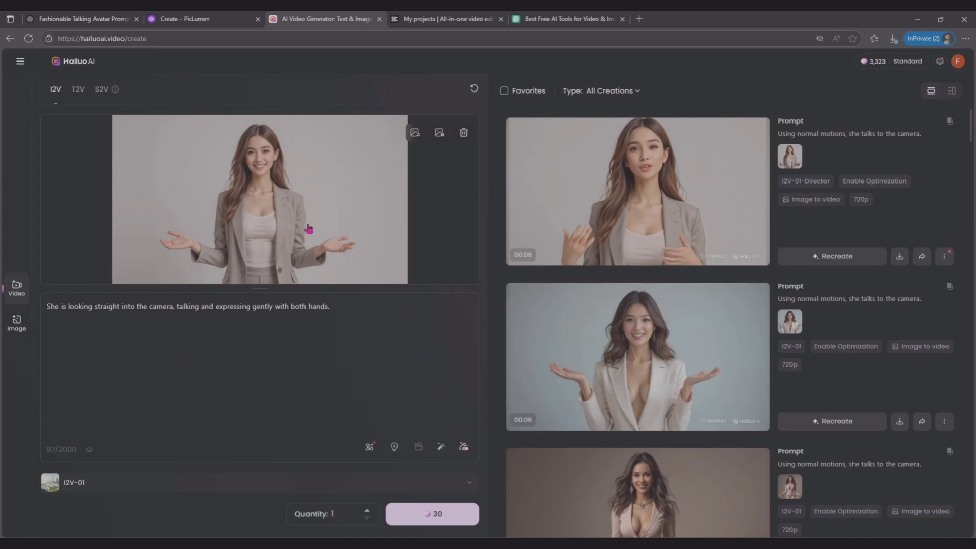
click(429, 515)
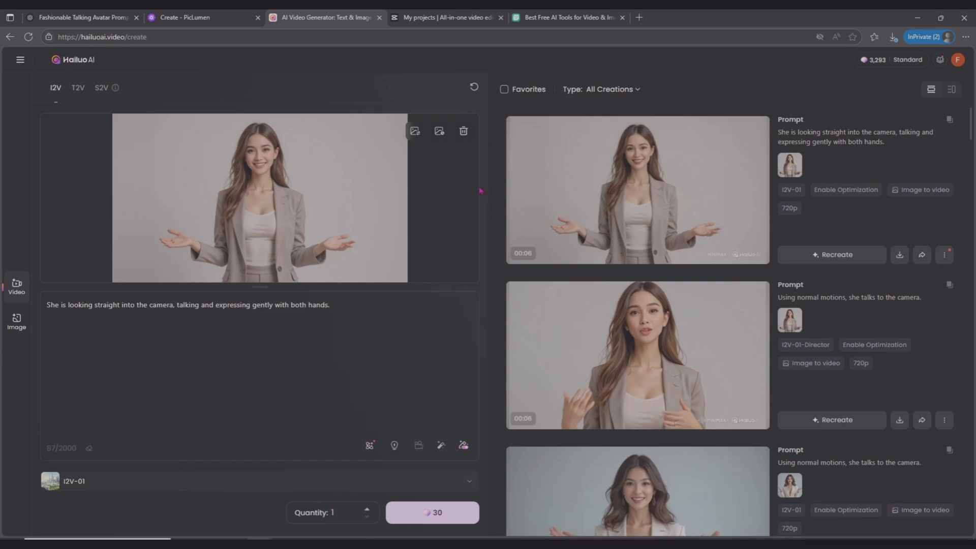
Preview the newly generated avatar video against the earlier one and download the new clip.
mouse_move(553, 183)
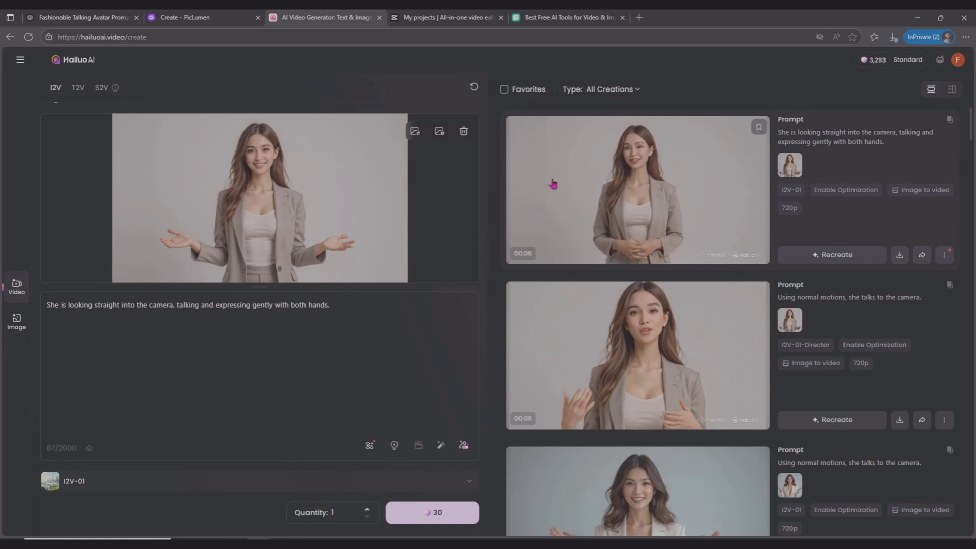
mouse_move(570, 336)
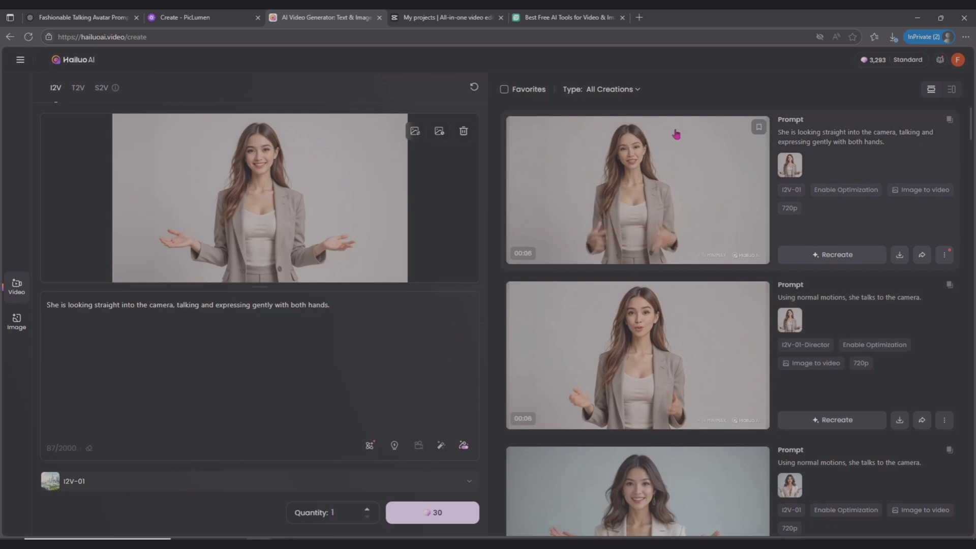
click(900, 256)
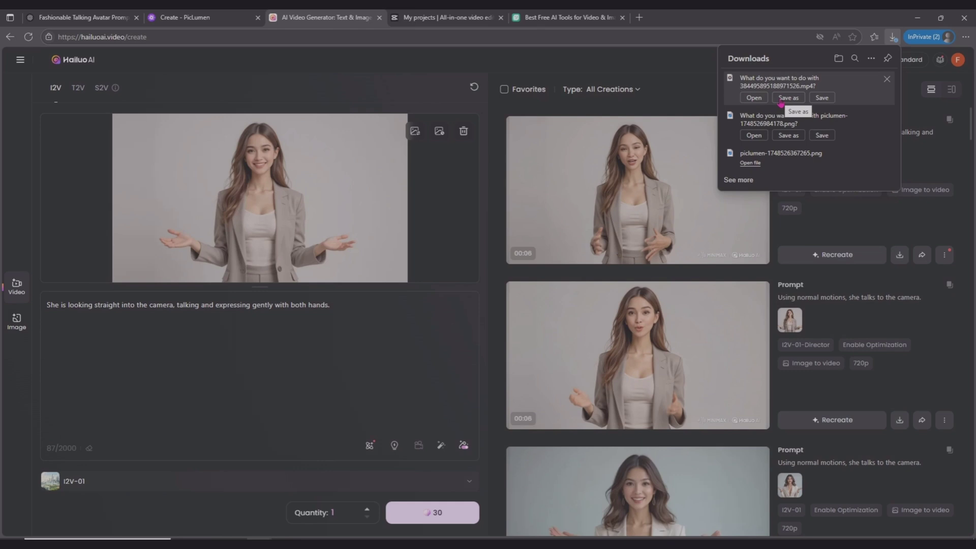
In CapCut, start a new AI voiceover and enter the script from "In this video, I'll show you how" through "Ready? Let's jump in.".
click(435, 19)
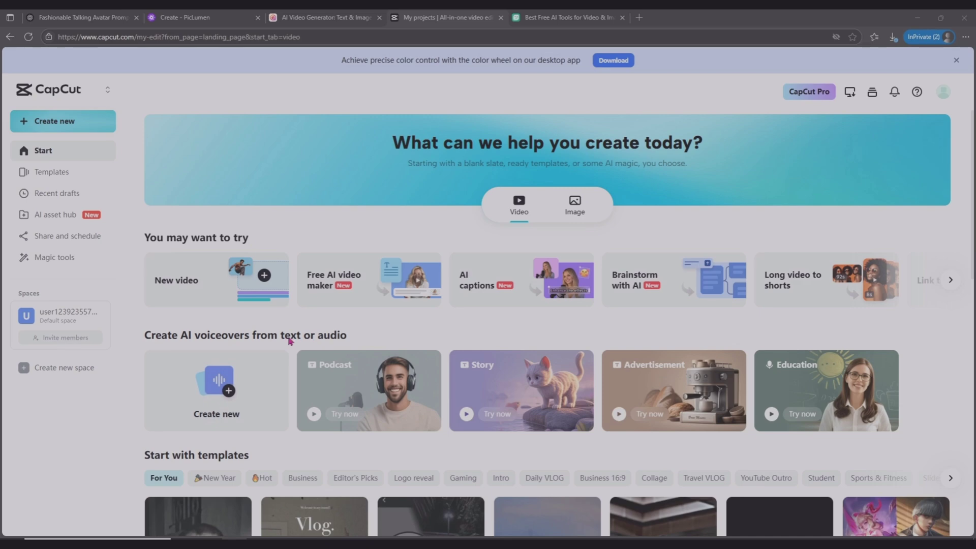
click(197, 402)
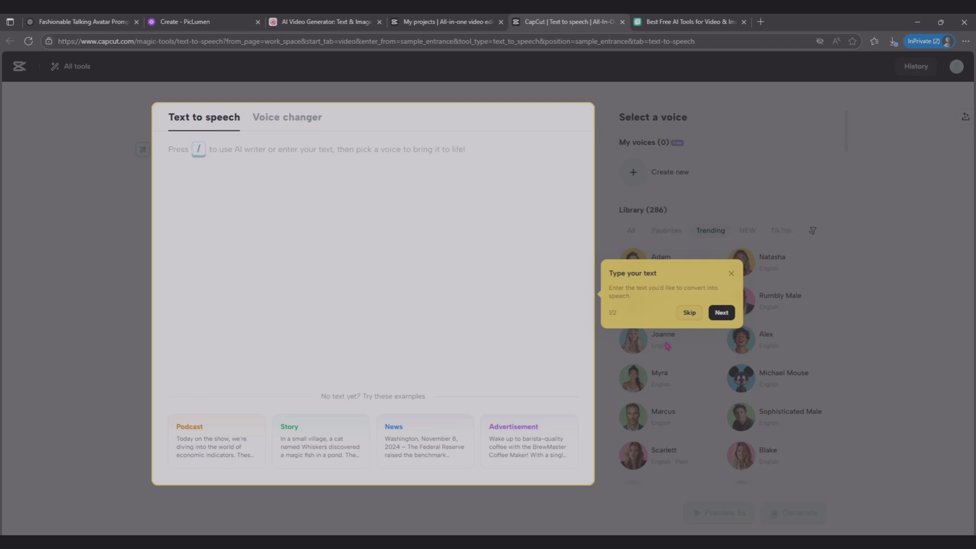
click(690, 312)
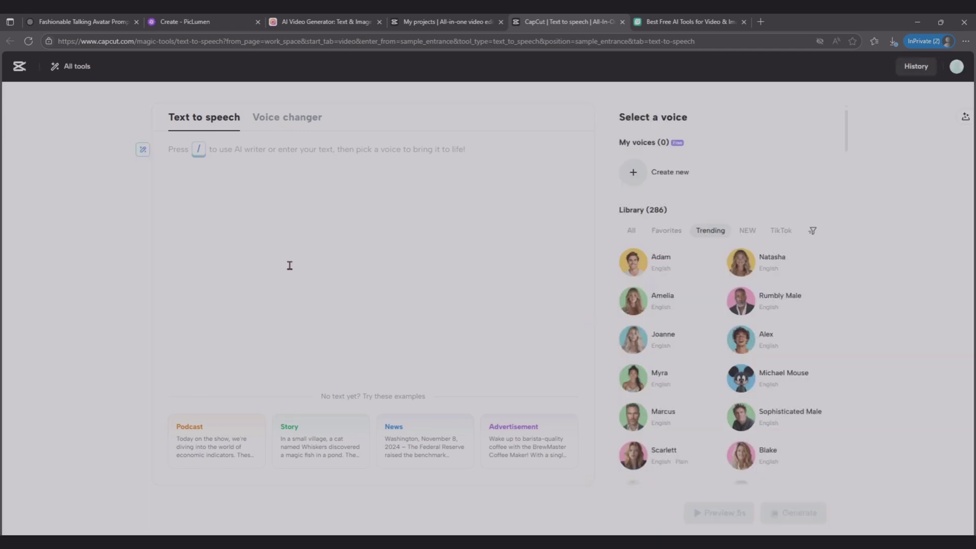
text(In this video, I'll show you how to create an AI avatar that talks and uses expressive hand gestures — and help bring your channel to life.  Ready? Let's jump in.)
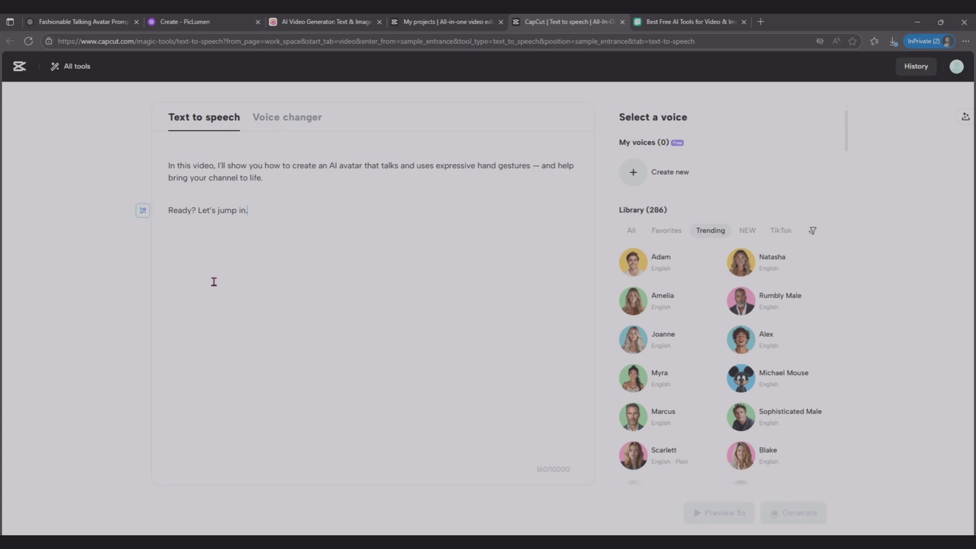
Generate the speech with the favorite voice Natasha and download the result as audio only.
mouse_move(706, 420)
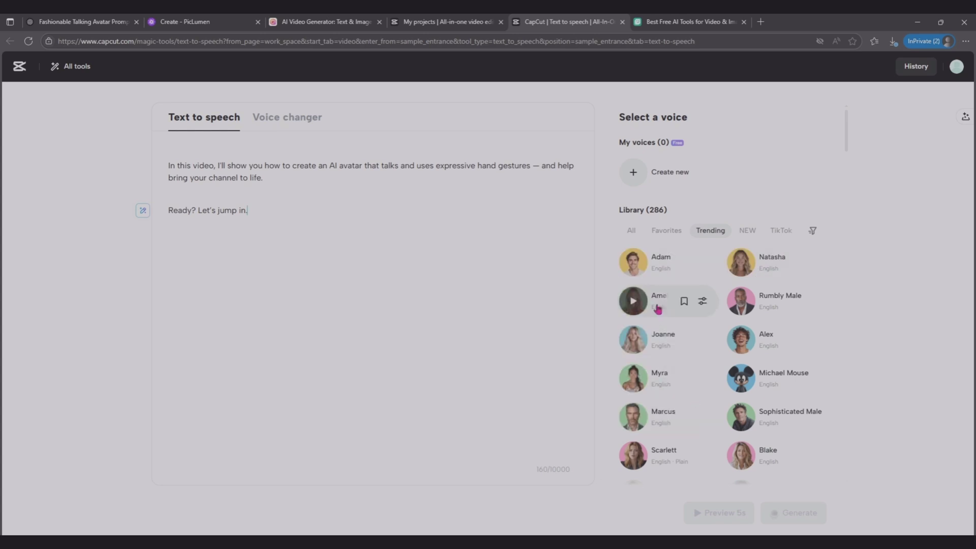
click(668, 233)
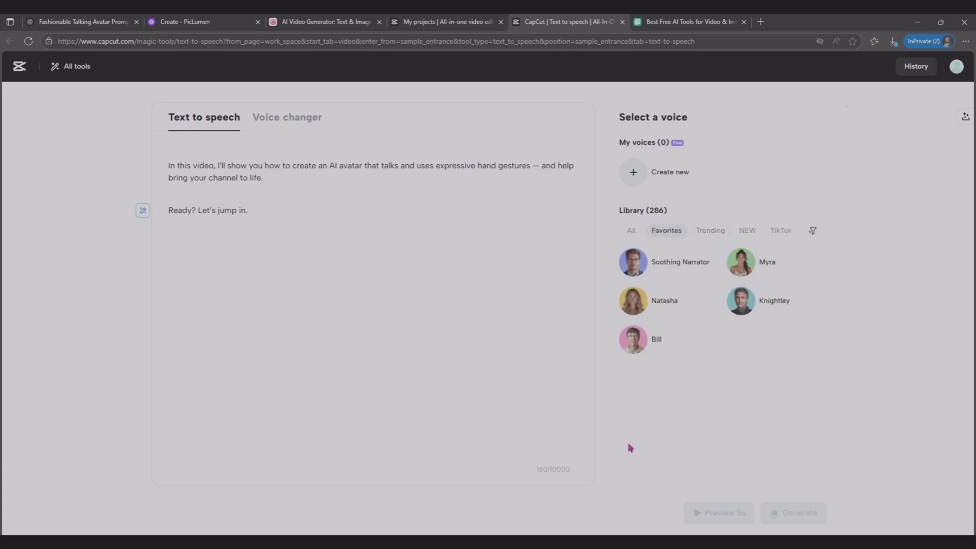
click(659, 311)
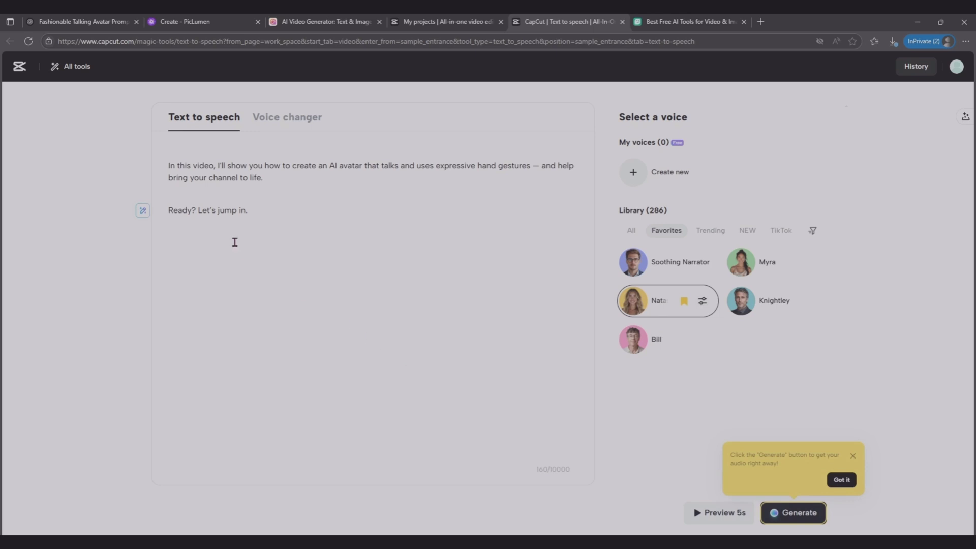
click(786, 516)
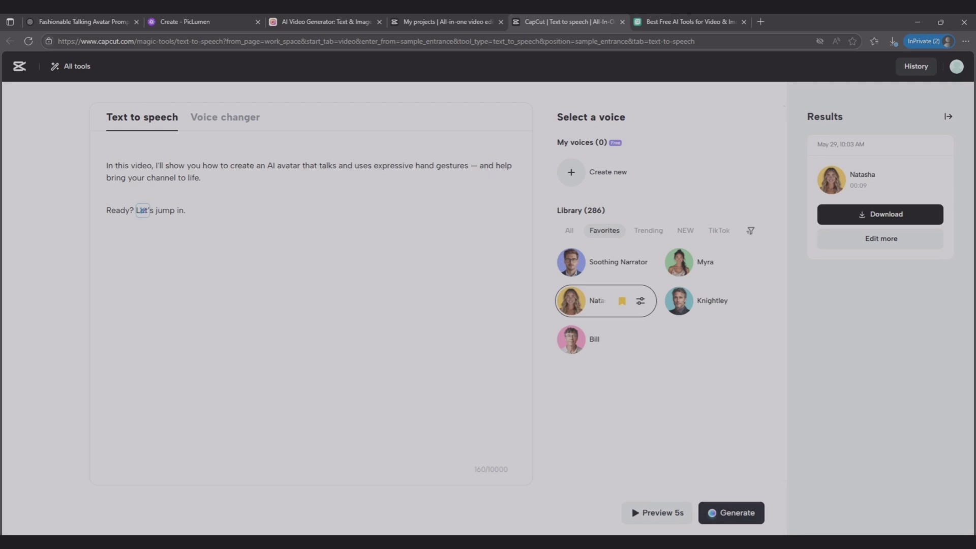
click(875, 216)
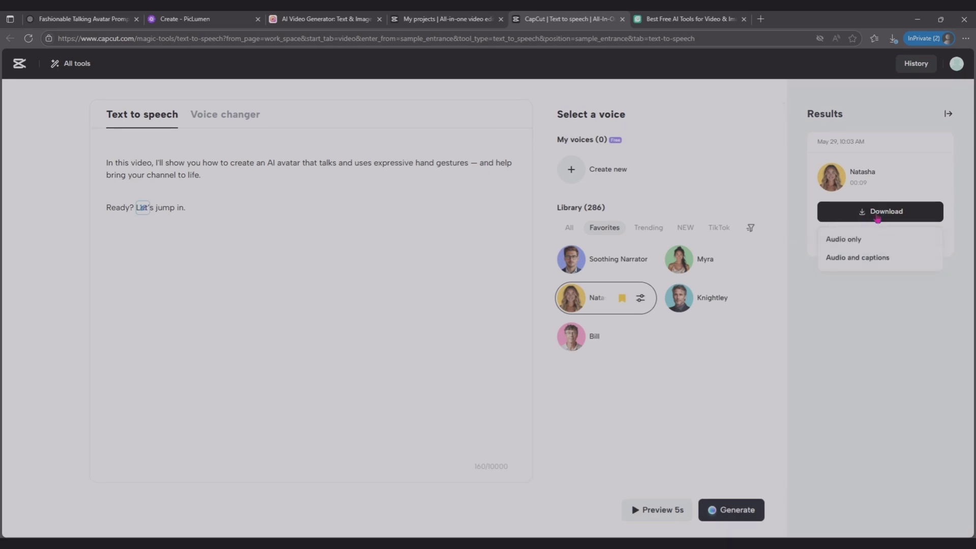
click(857, 240)
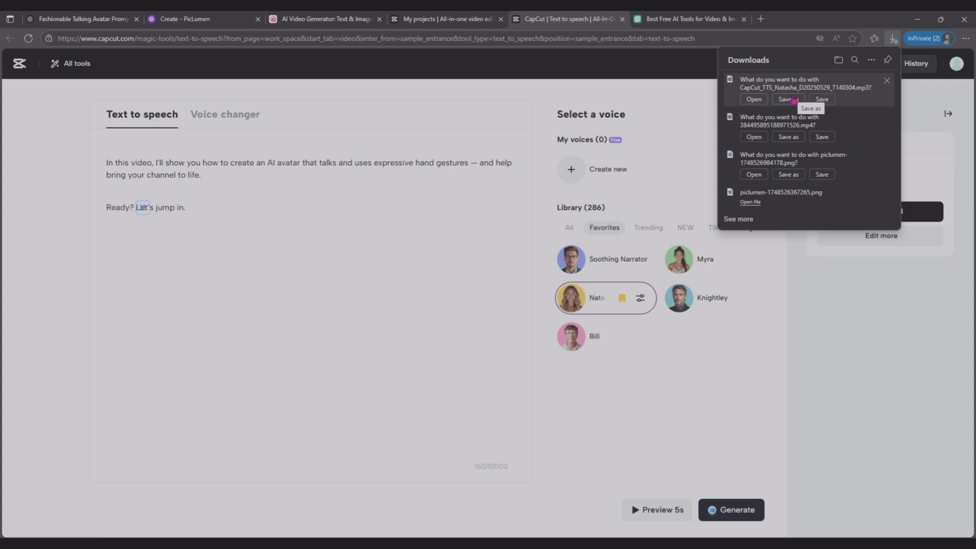
click(192, 190)
key(ctrl+a)
text("Everyone starts at the same level, with the same tools, same privileges, and same restrictions.")
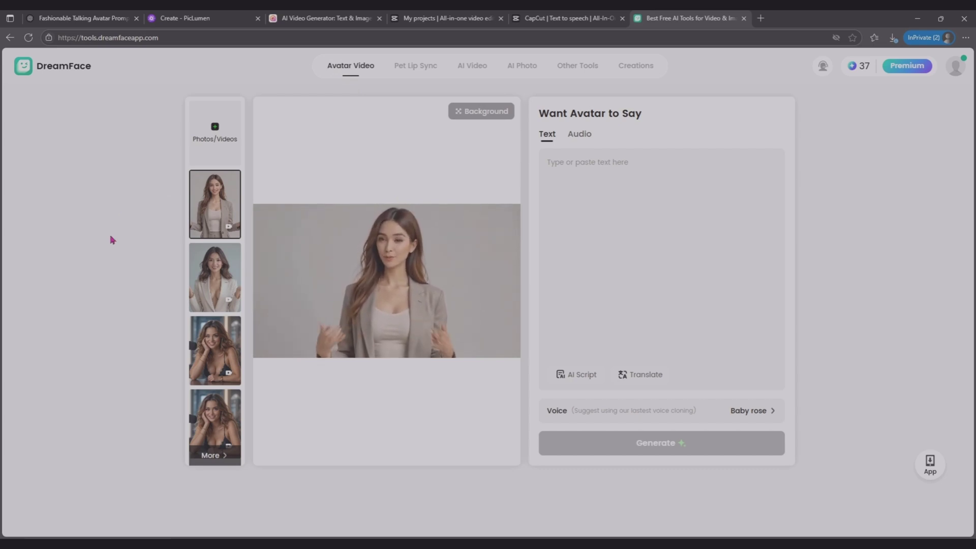
Upload the piclumen-1748445831224.png image of the woman from the PC as a new avatar photo.
click(220, 138)
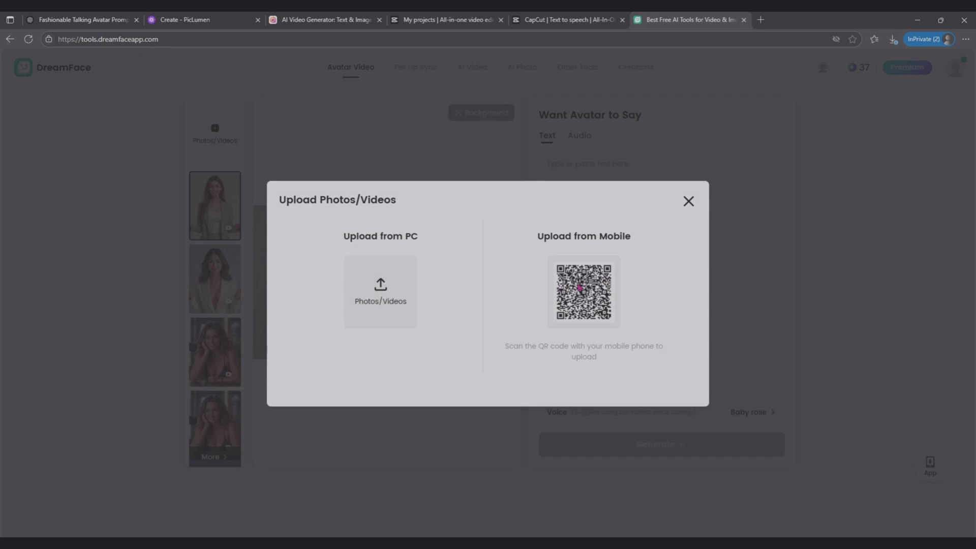
click(389, 305)
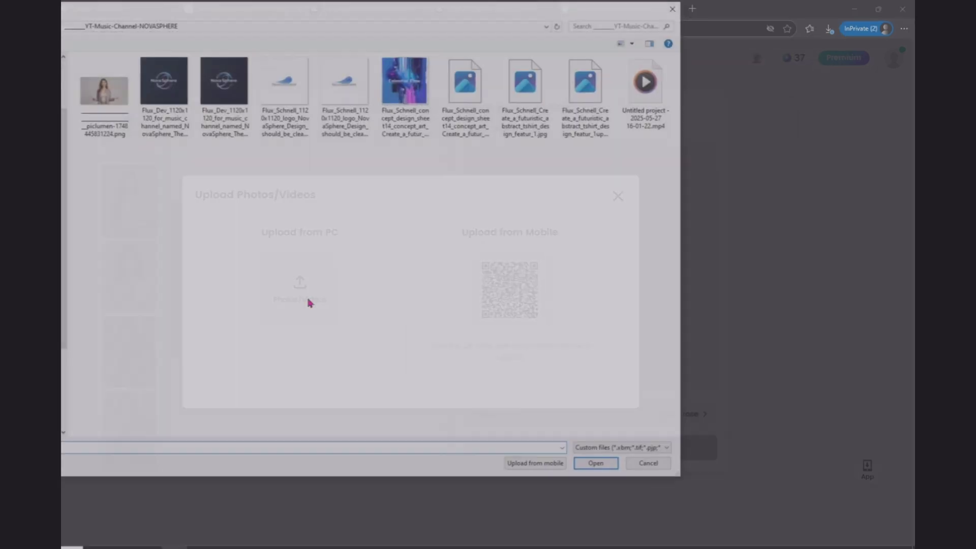
click(128, 111)
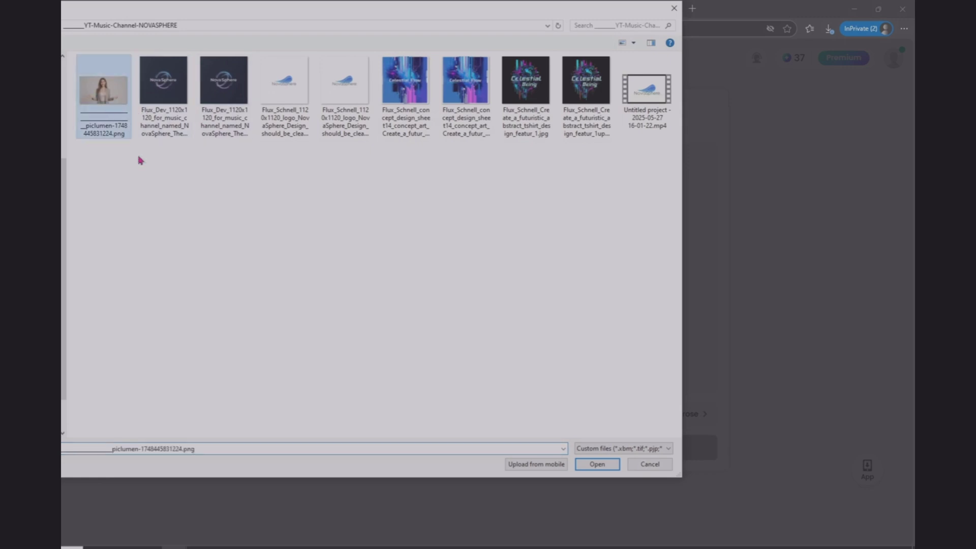
click(597, 464)
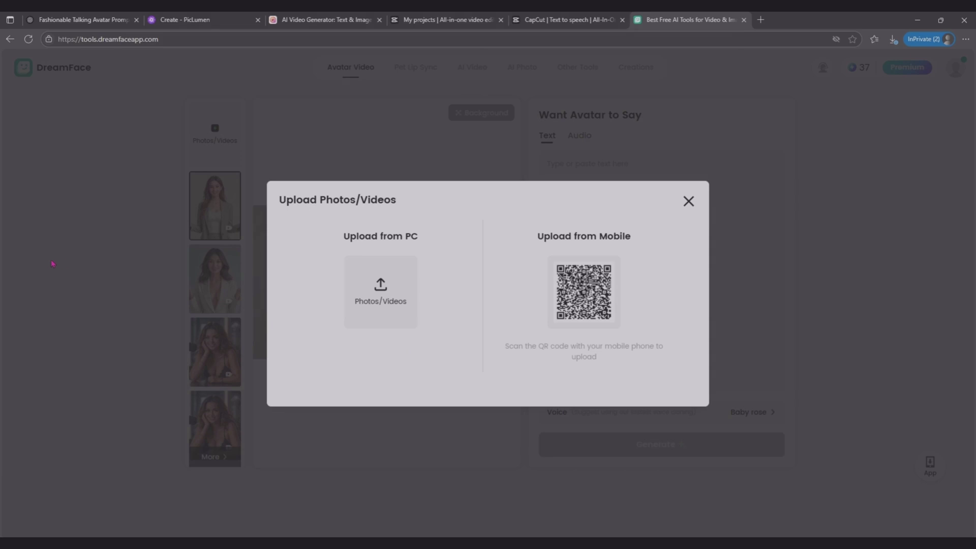
click(689, 201)
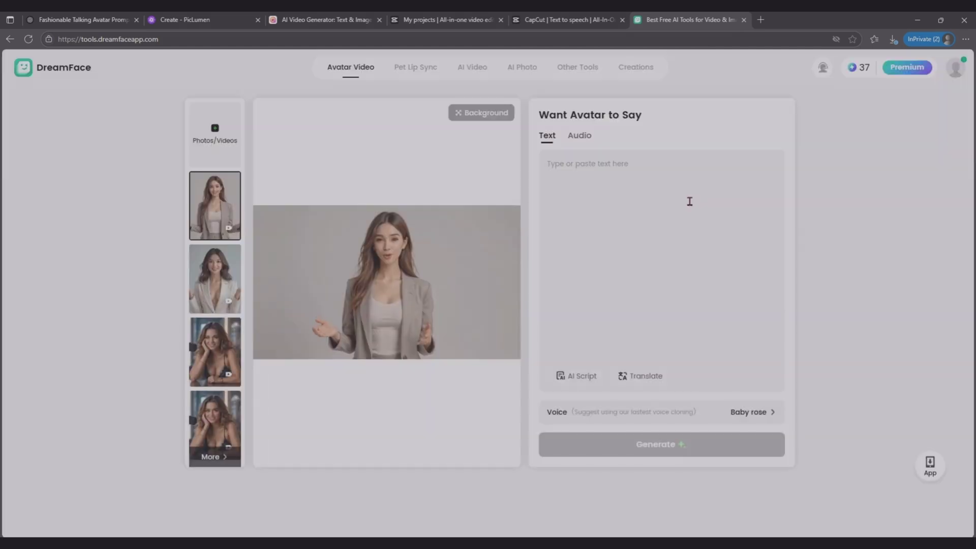
Switch the avatar's speech source from text to audio and start the upload of an audio file.
click(581, 136)
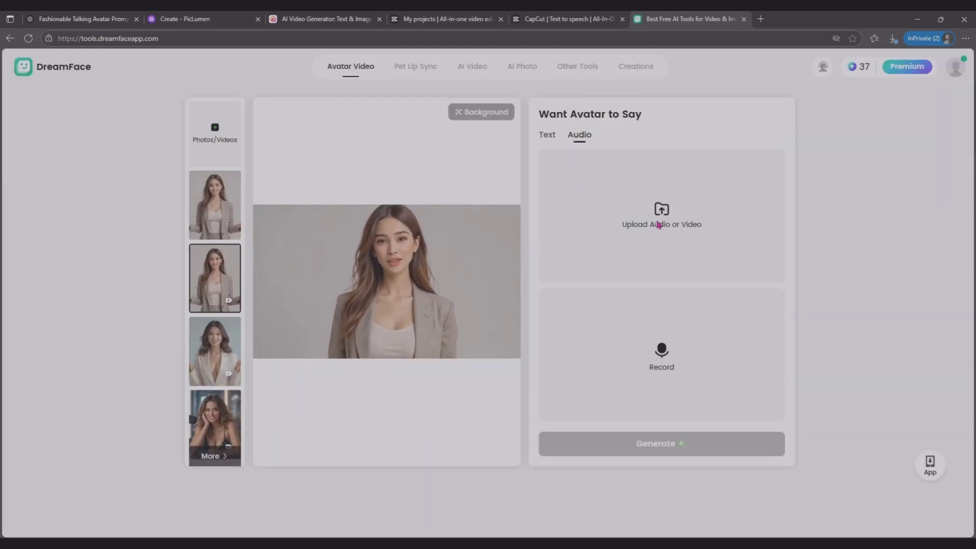
click(655, 223)
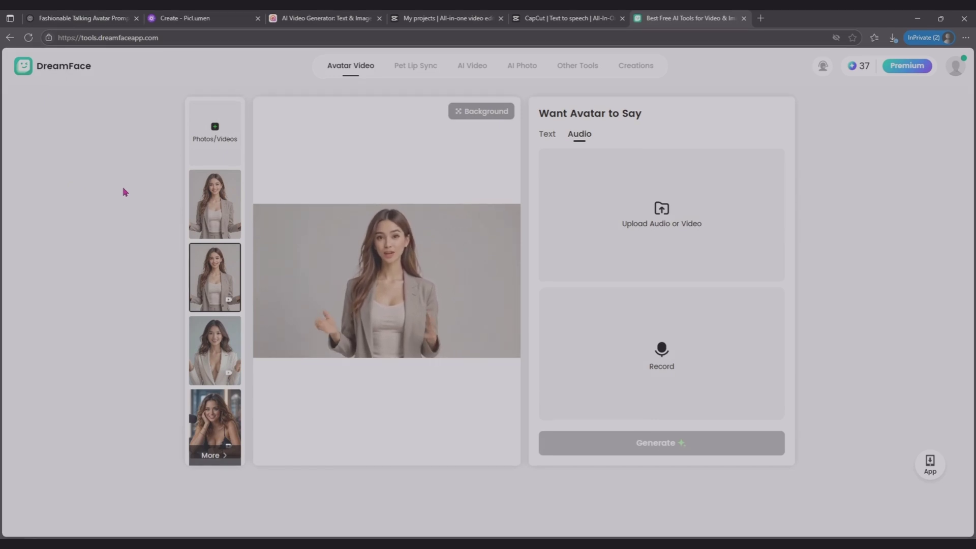
Open the completed avatar video "In this vi" from the creations and play it to check the result.
click(638, 70)
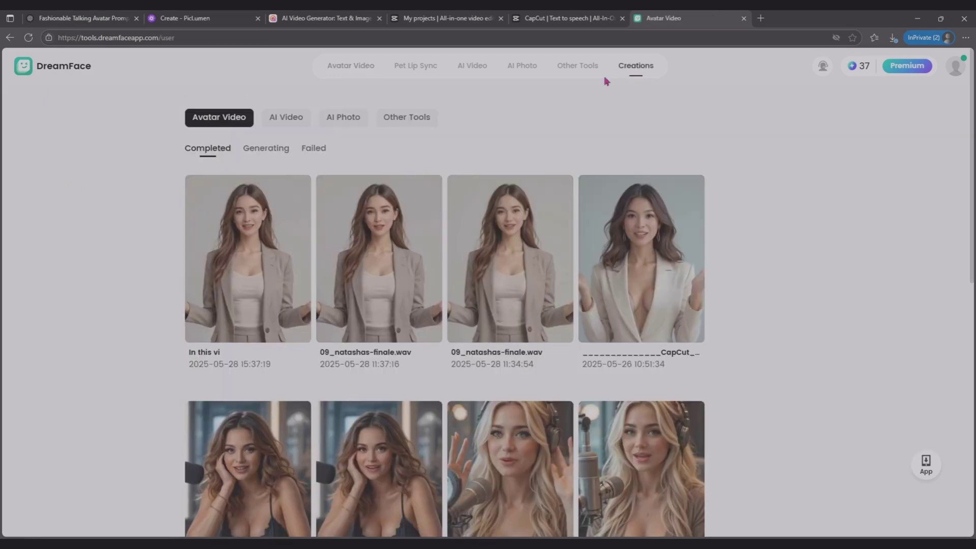
mouse_move(291, 267)
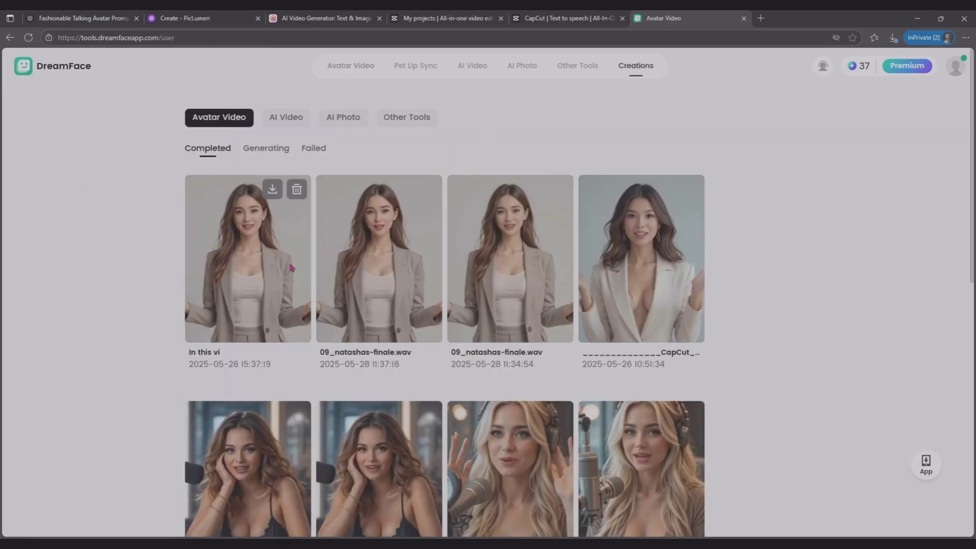
click(248, 264)
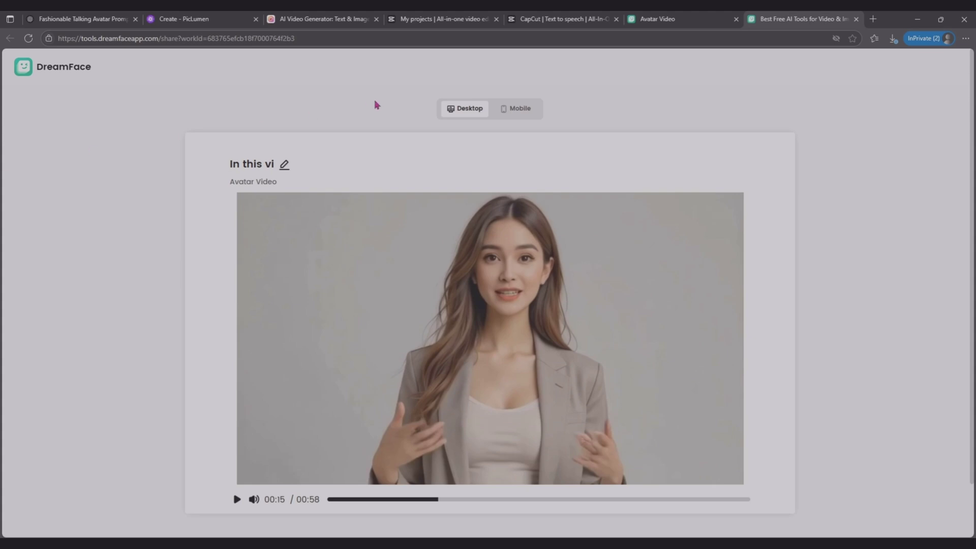
Return to the completed avatar videos in the creations and download "In this vi".
click(60, 72)
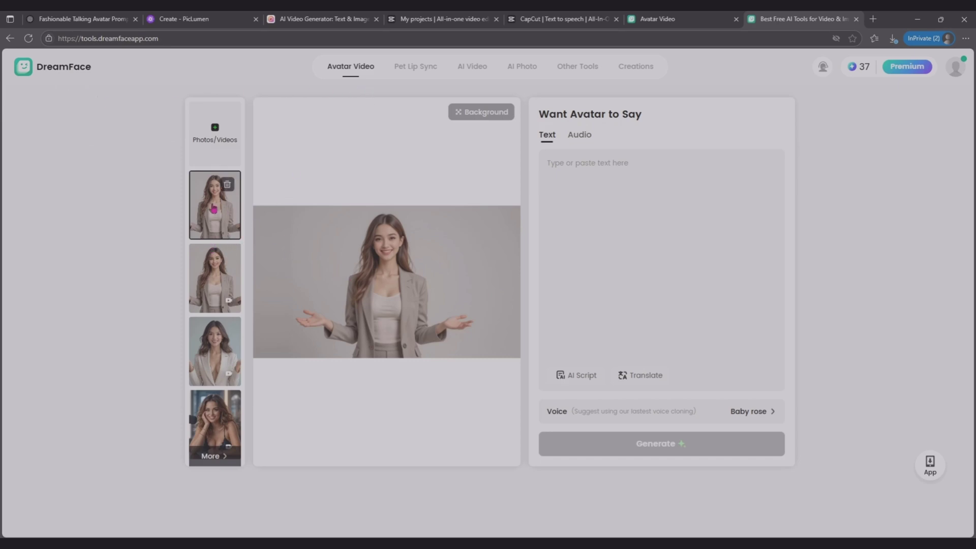
click(636, 72)
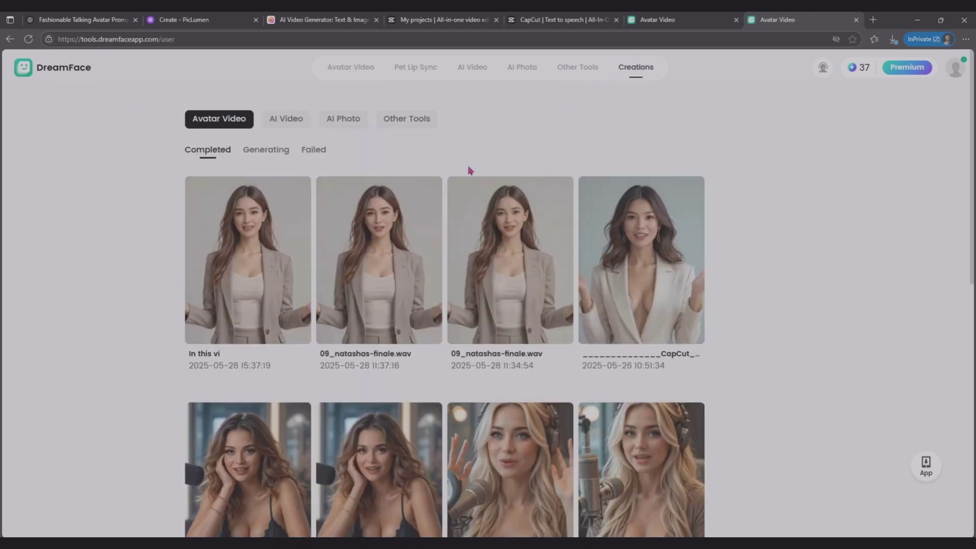
mouse_move(257, 355)
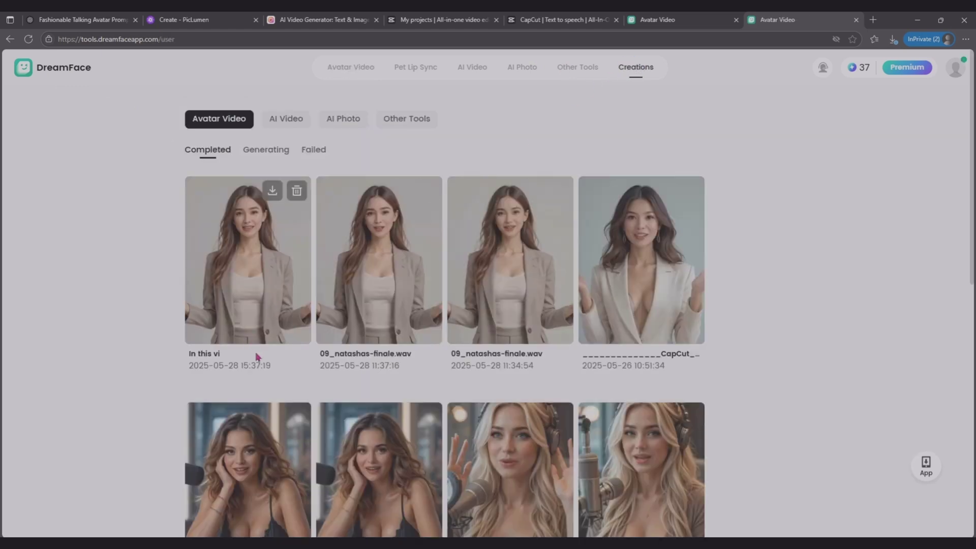
click(273, 199)
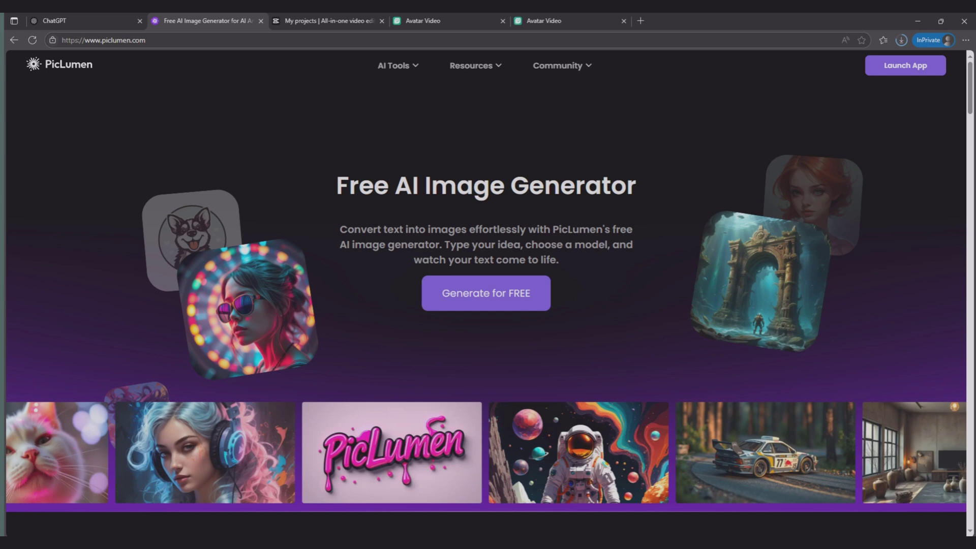
Close the PicLumen page to get to the CapCut start page.
key(ctrl+w)
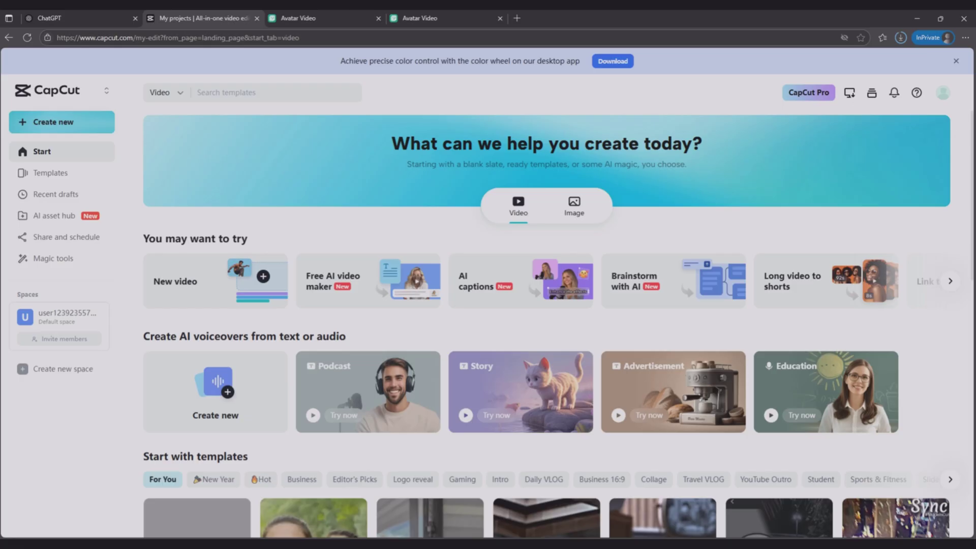